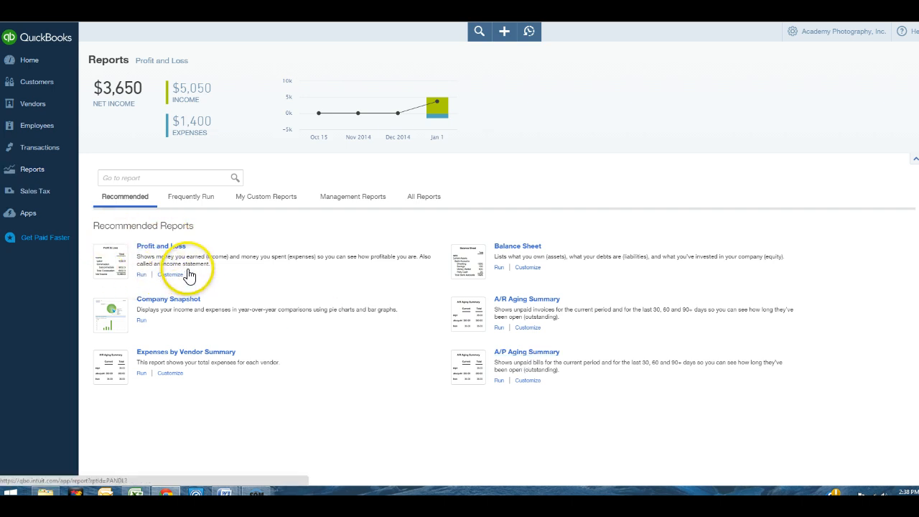
Open the Profit and Loss report with accrual basis as the default for summary reports
click(185, 274)
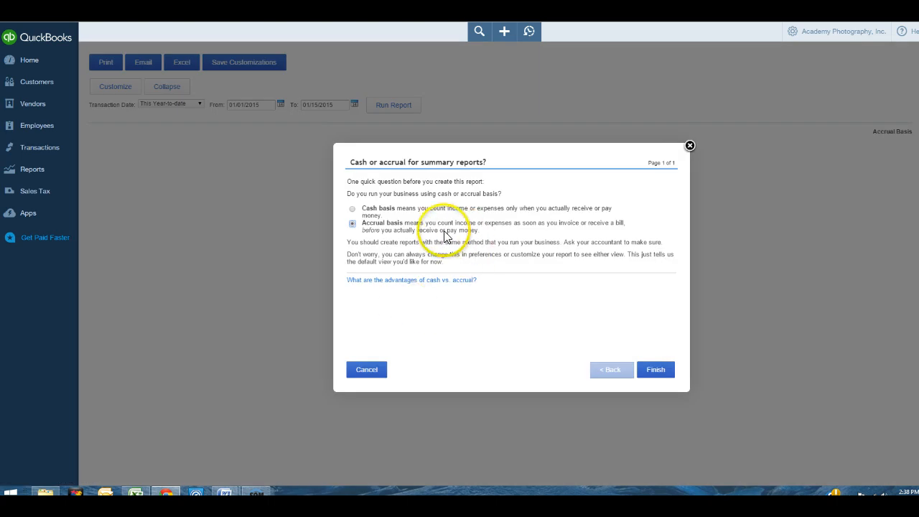
double_click(394, 140)
click(531, 165)
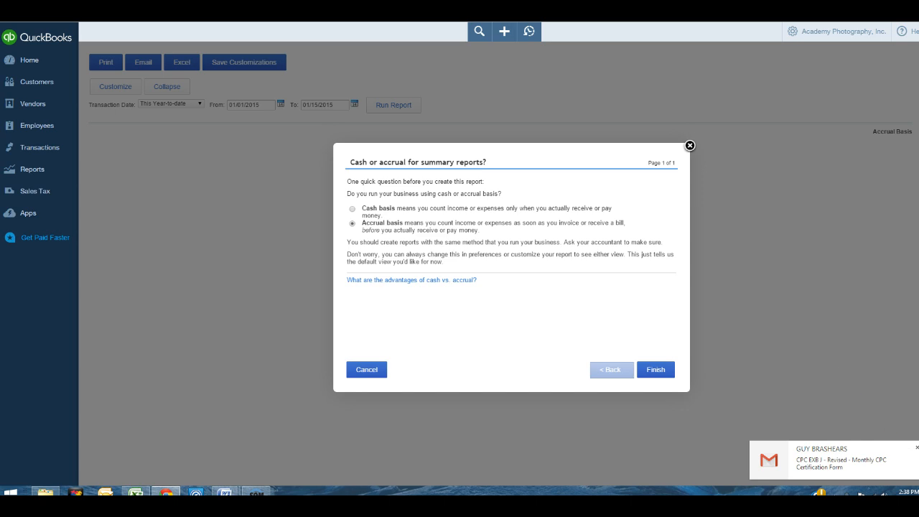
click(916, 447)
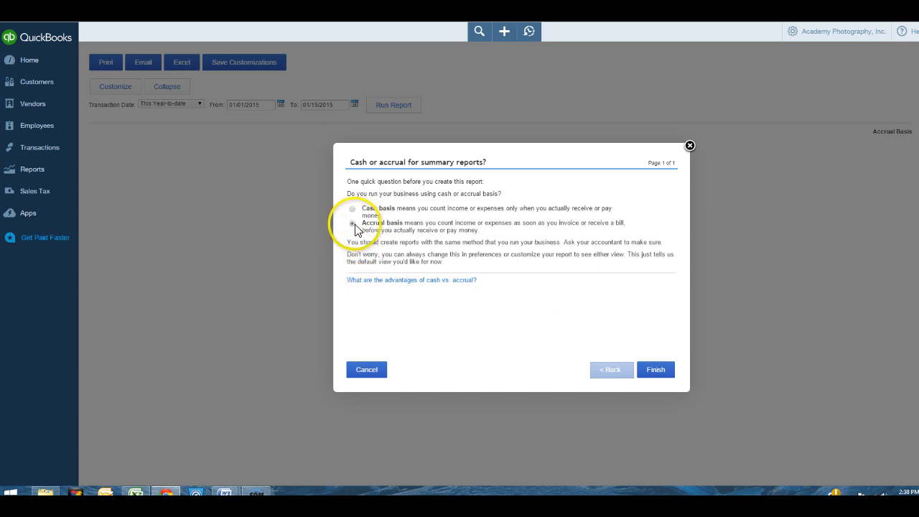
click(653, 369)
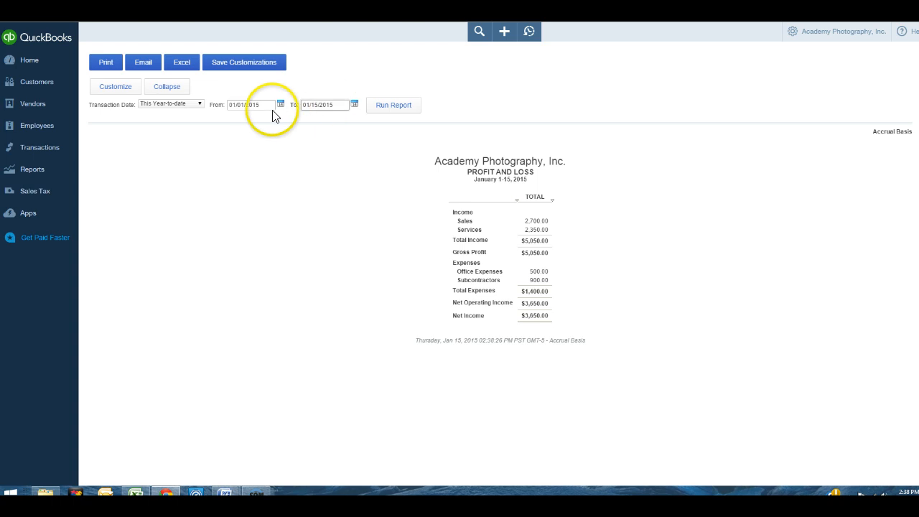
Run the Profit and Loss report for the period 01/01/2015 to 01/31/2015
triple_click(264, 104)
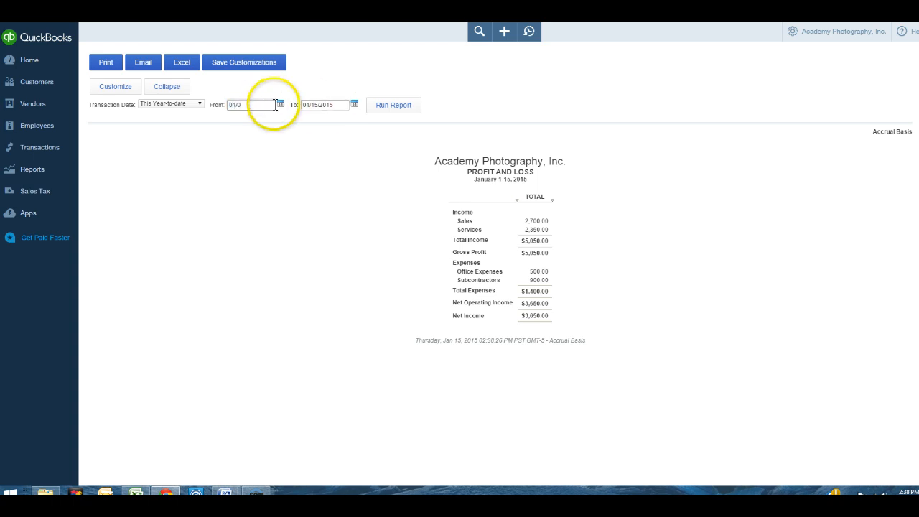
click(275, 106)
key(BackSpace)
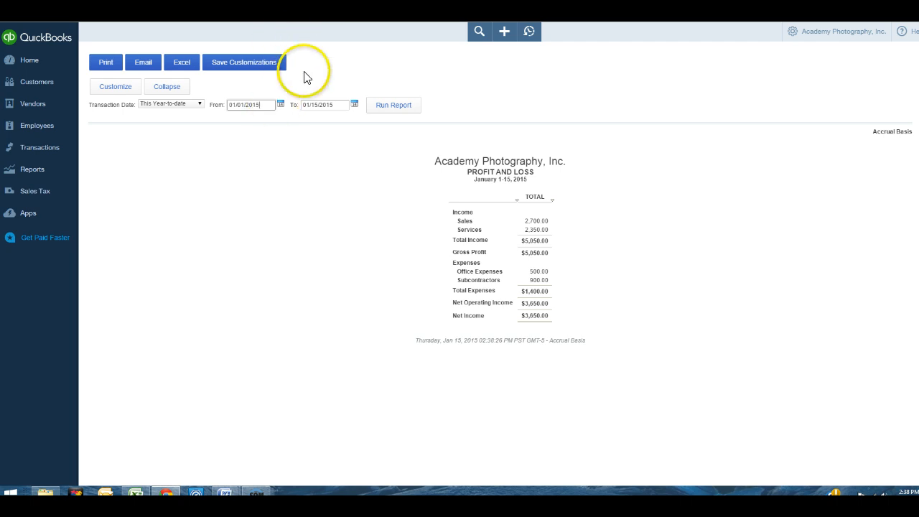
triple_click(334, 104)
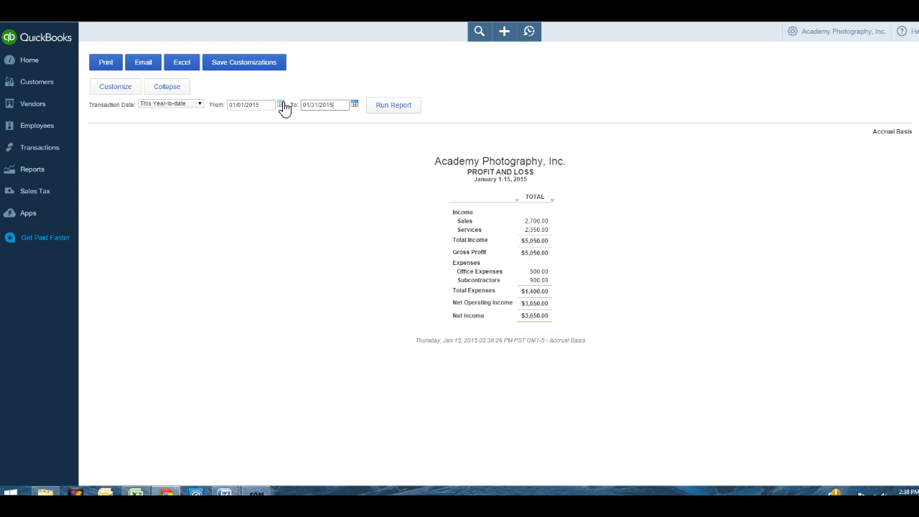
click(396, 106)
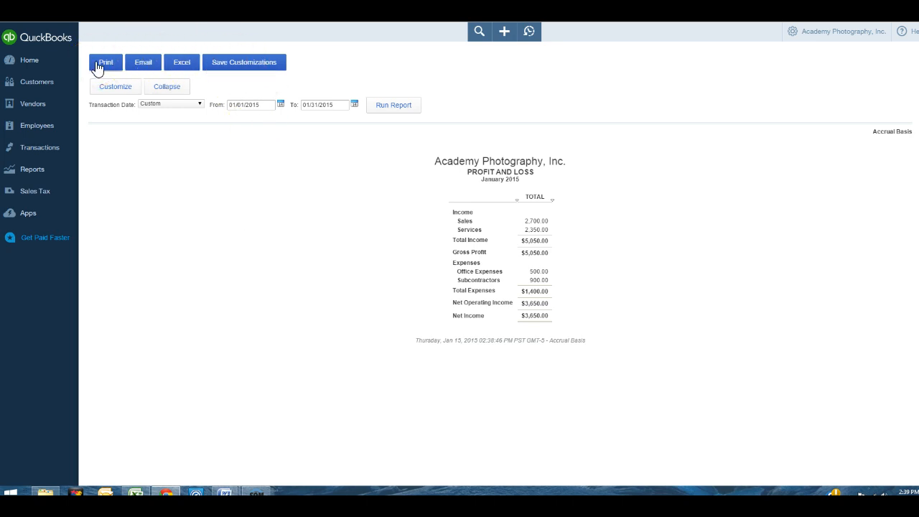
click(188, 65)
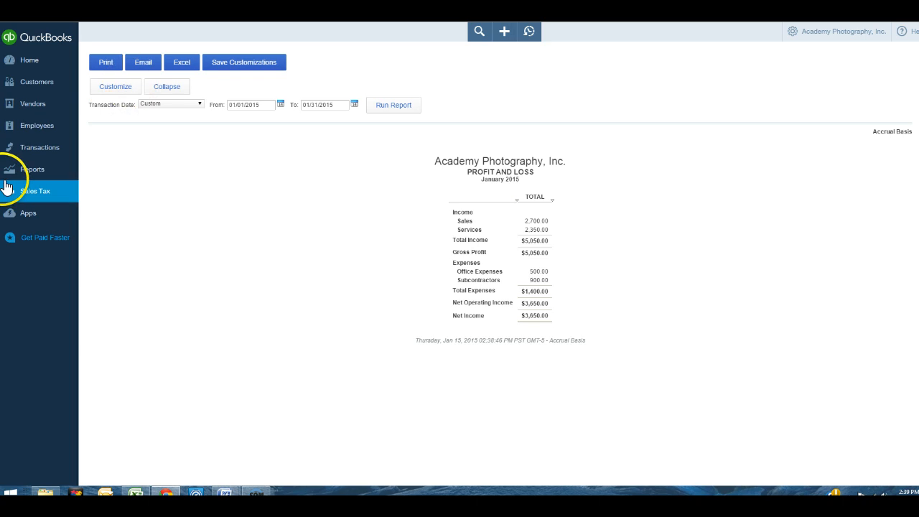
Return to the recommended reports and run the Expenses by Vendor Summary
click(33, 170)
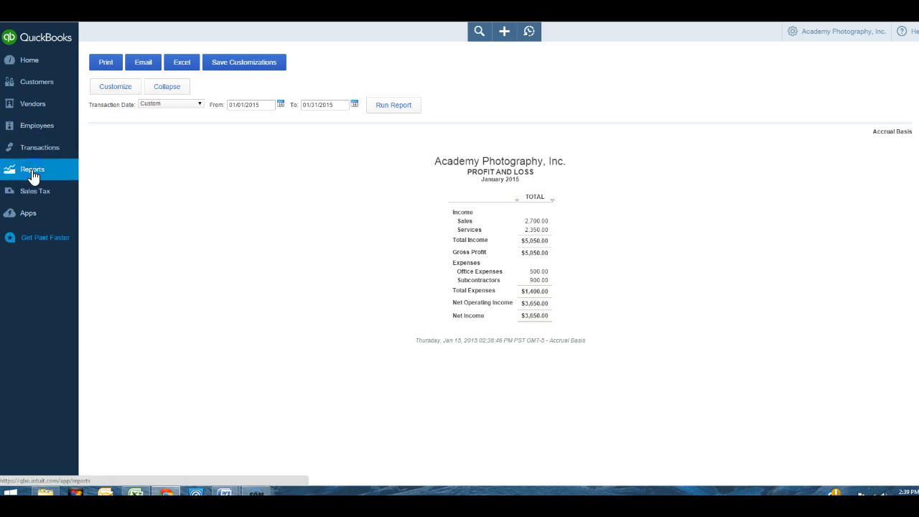
click(169, 290)
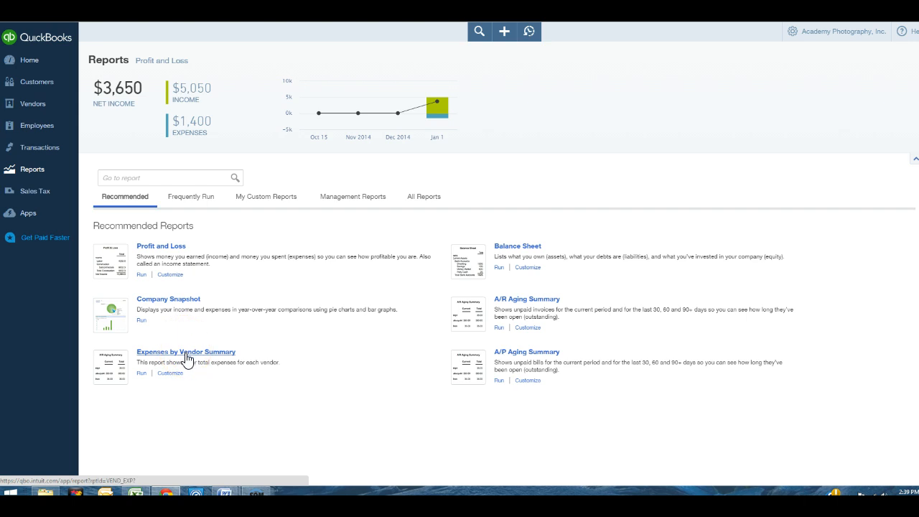
click(186, 353)
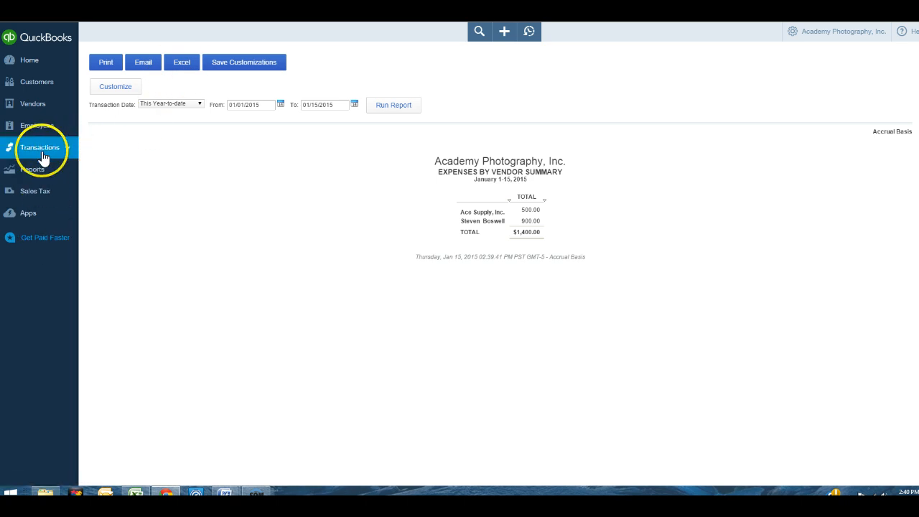
Run the Balance Sheet from the recommended reports with a custom date range of 01/31/2015 to 01/31/2015
click(31, 170)
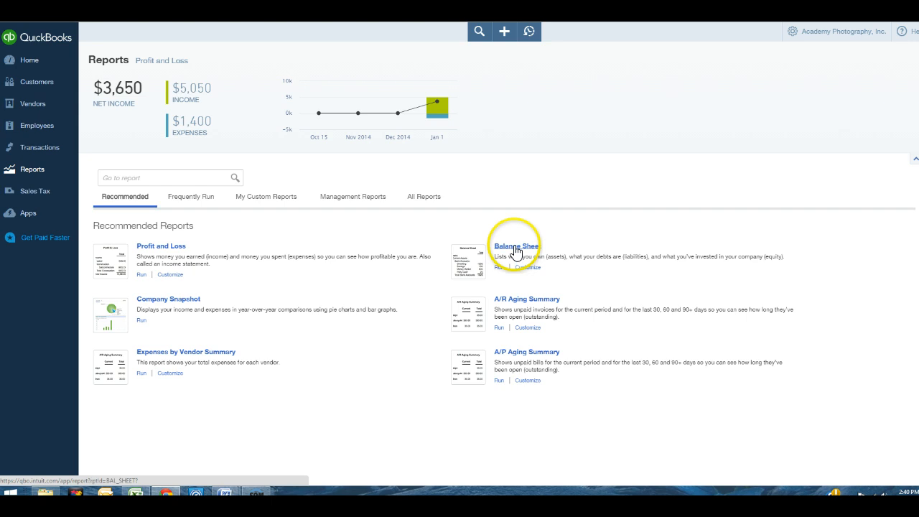
click(500, 269)
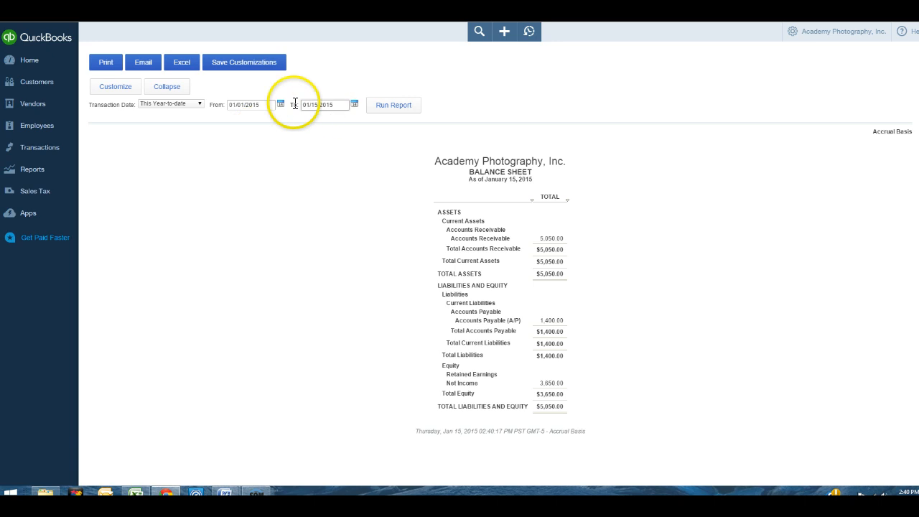
click(193, 105)
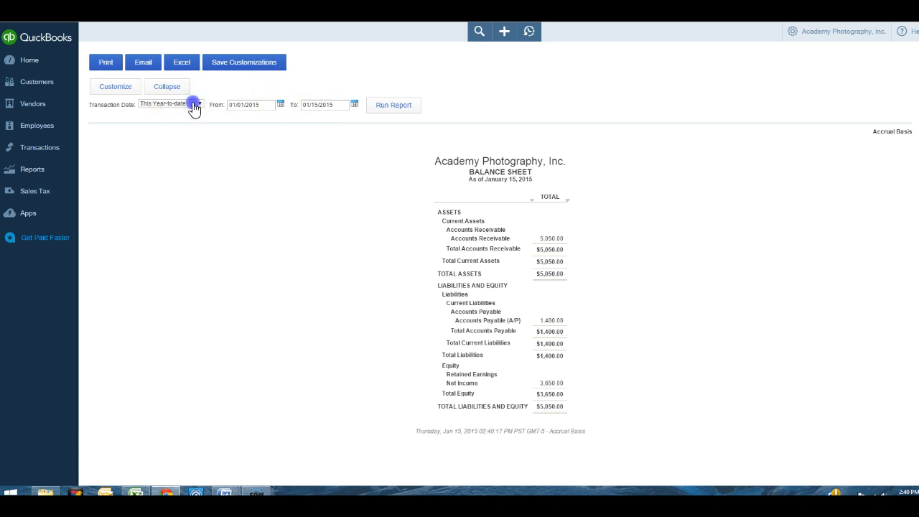
click(202, 106)
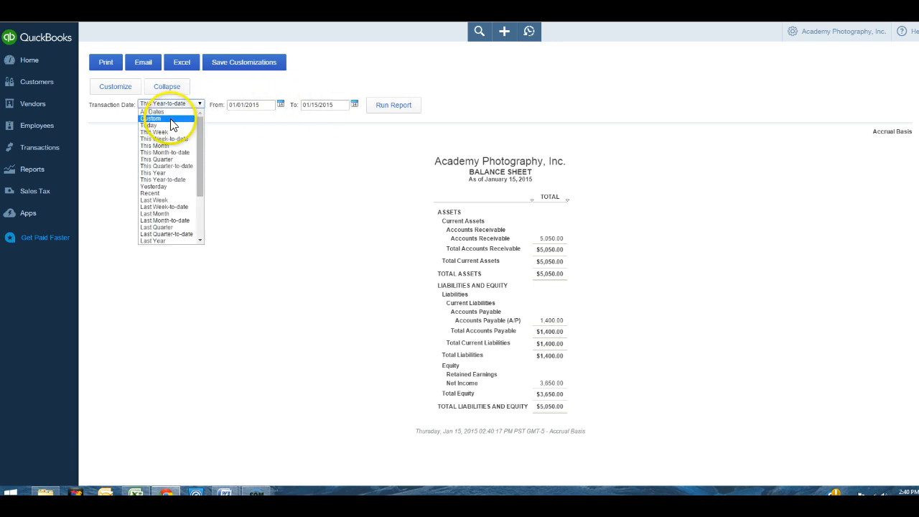
click(171, 119)
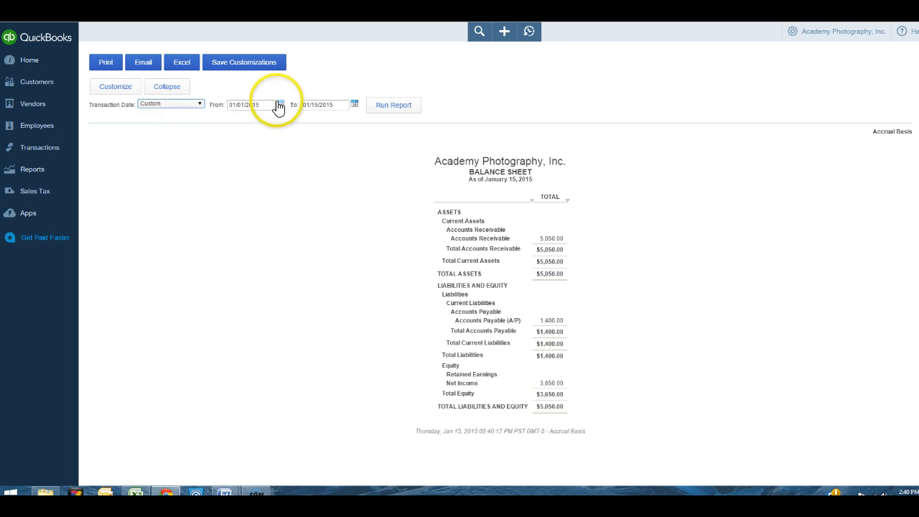
drag(267, 105, 225, 109)
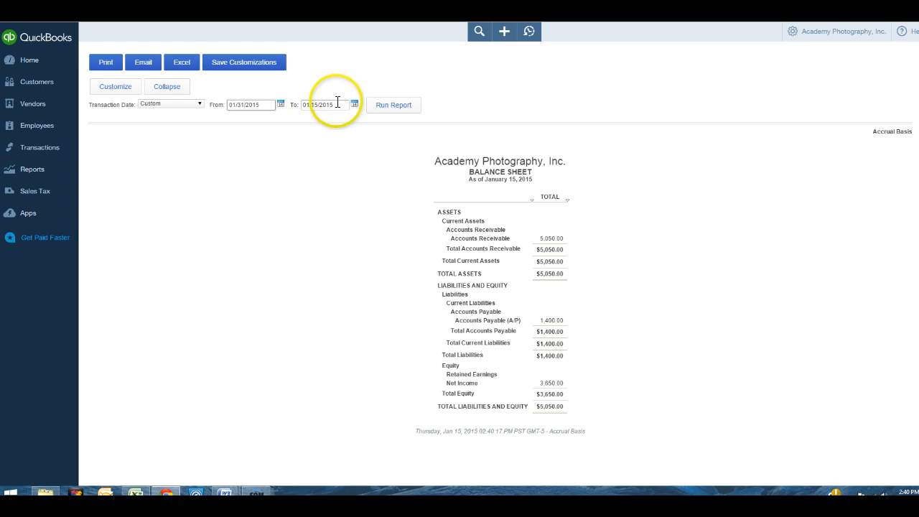
click(310, 104)
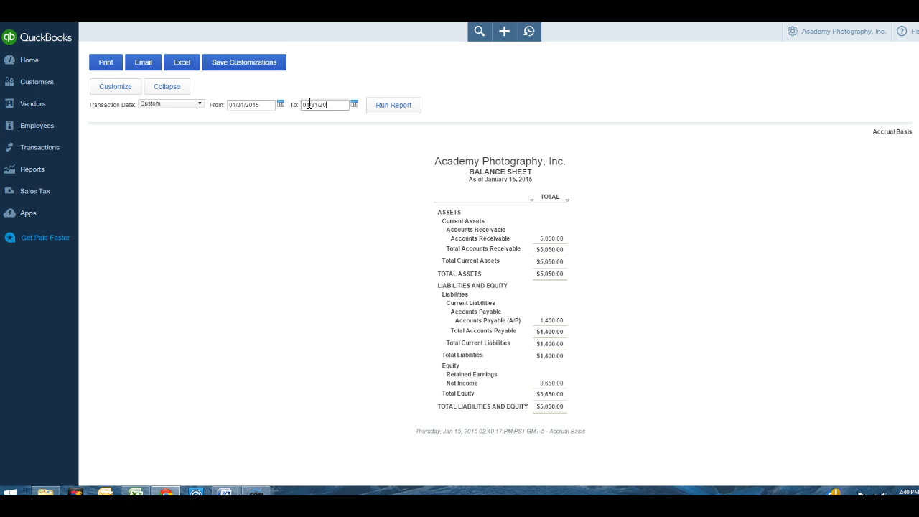
click(390, 107)
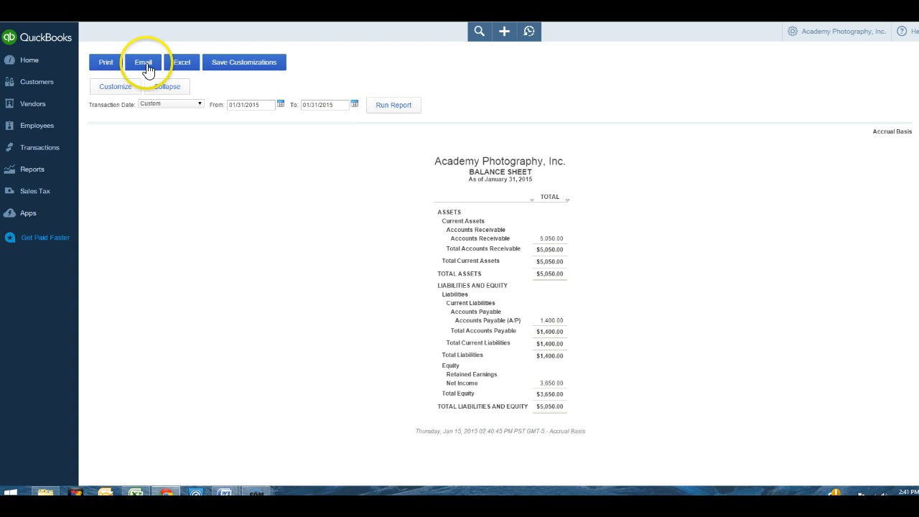
Run the A/R Aging Summary from the recommended reports as of 01/31/2015
click(32, 169)
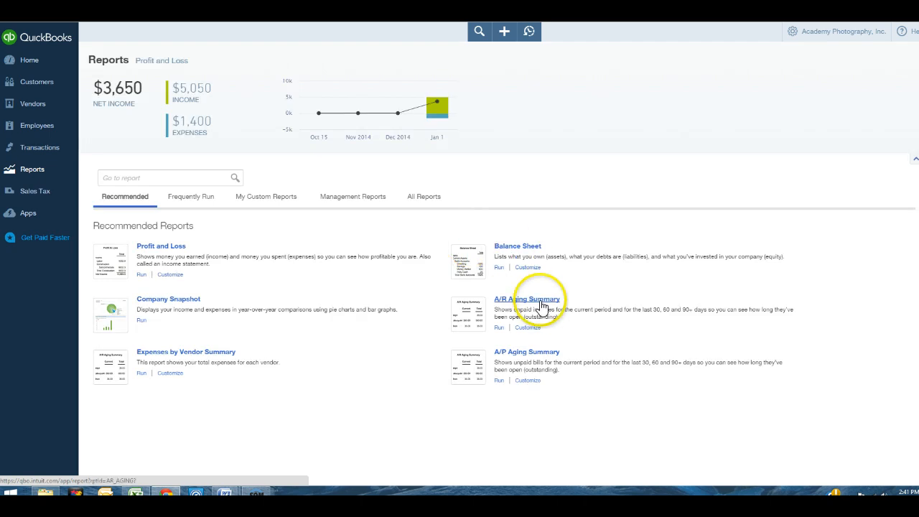
click(540, 300)
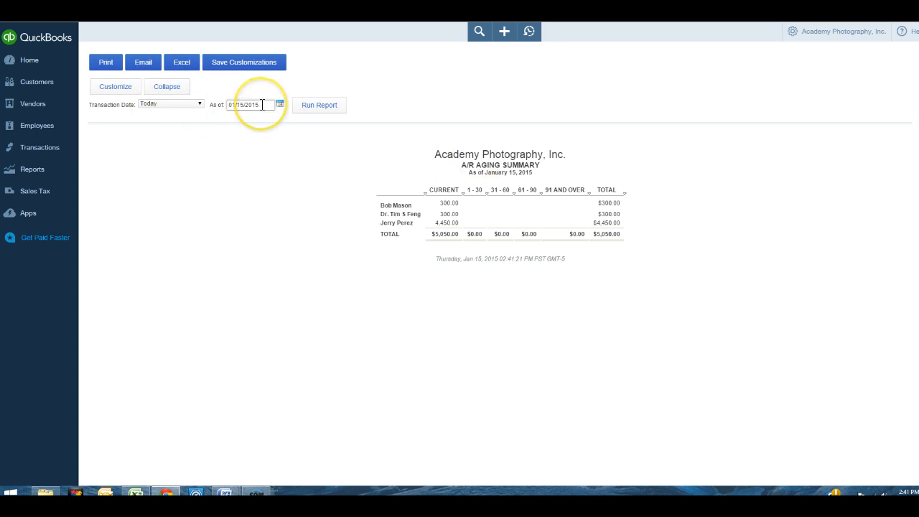
drag(262, 105, 224, 105)
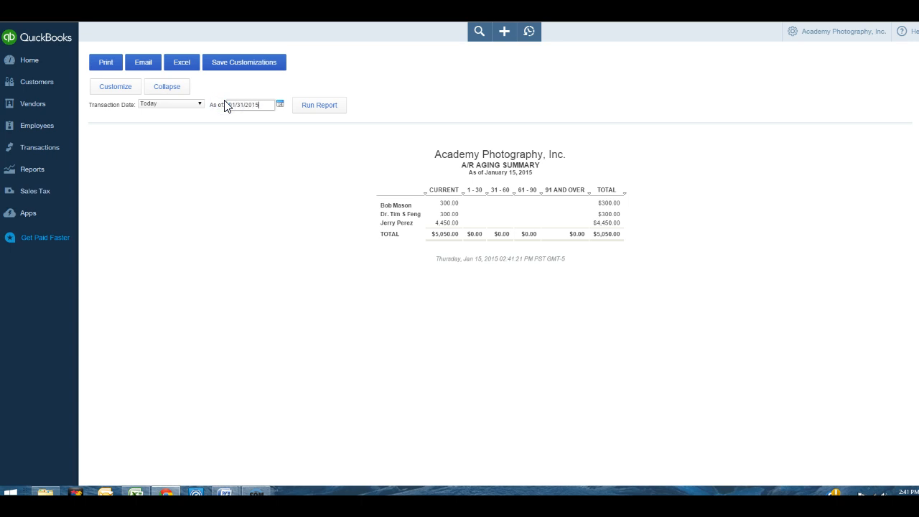
click(323, 106)
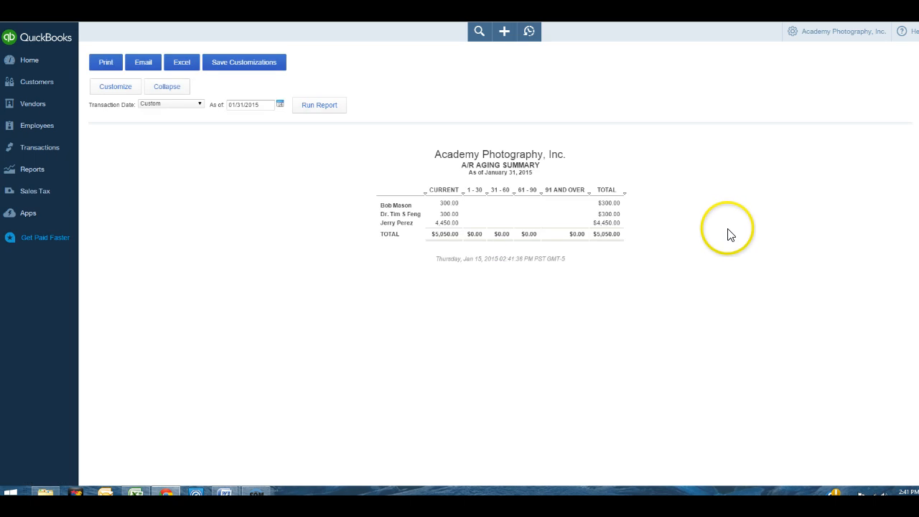
drag(262, 105, 213, 102)
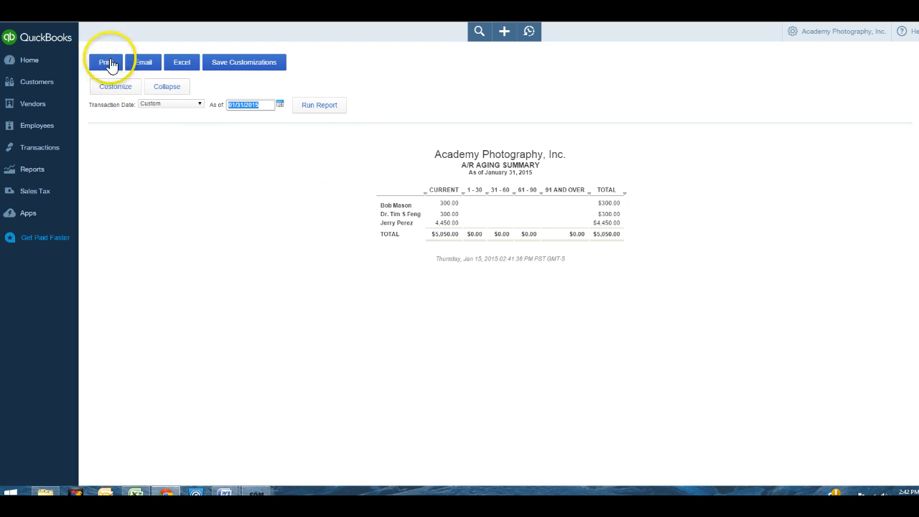
Return to the recommended reports and run the A/P Aging Summary
click(38, 170)
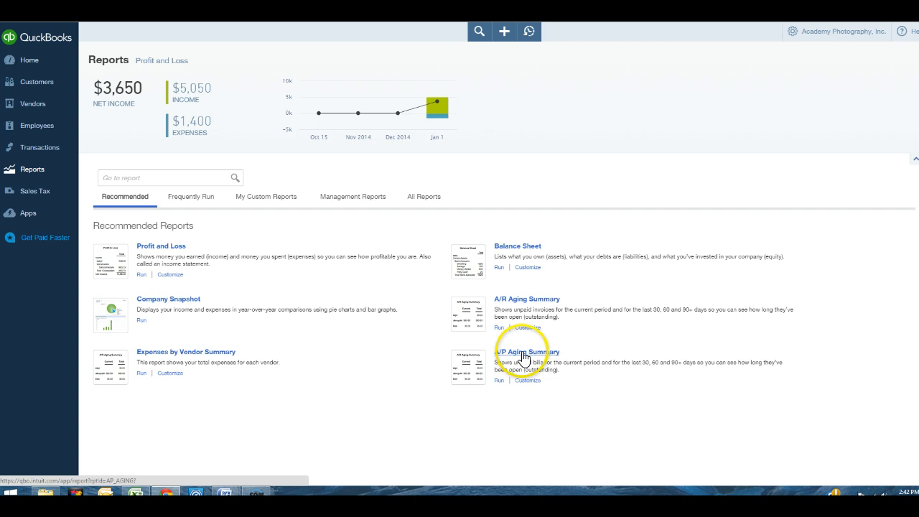
click(521, 354)
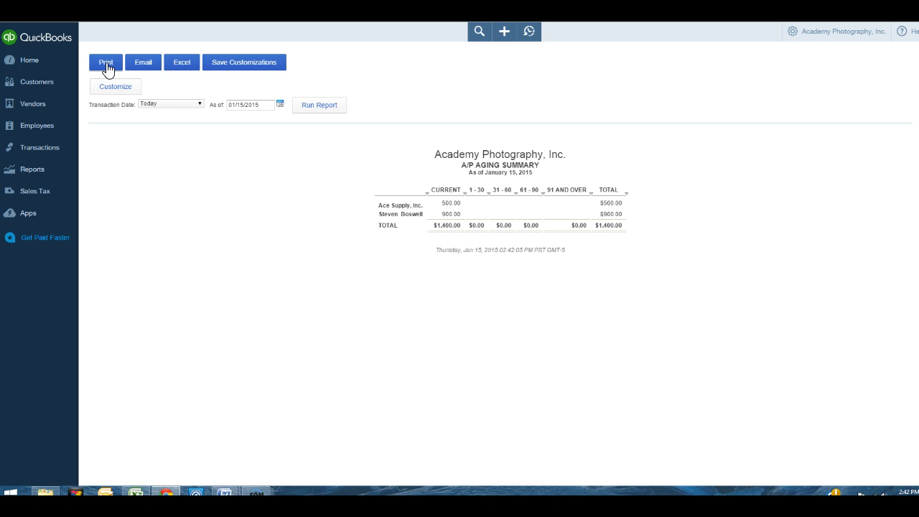
click(181, 63)
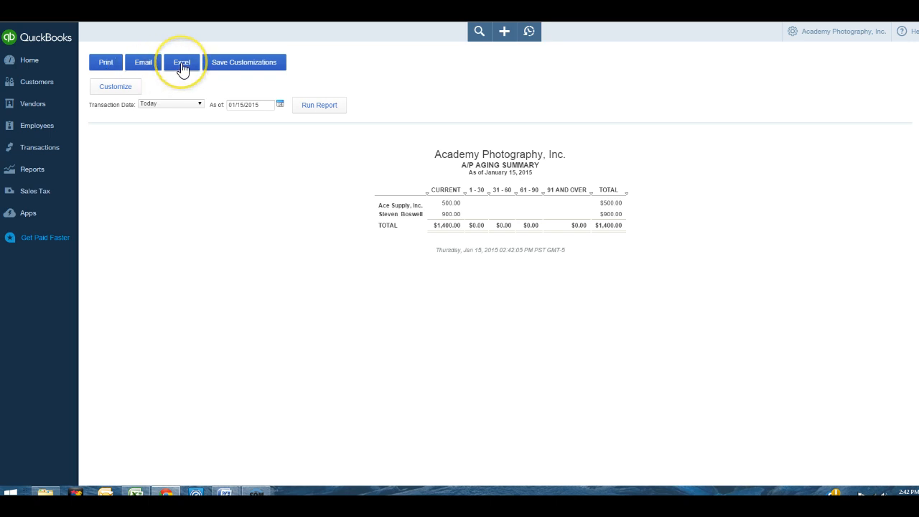
click(183, 67)
Go back to the reports list and open the company home page to view the income and expense overview
click(33, 170)
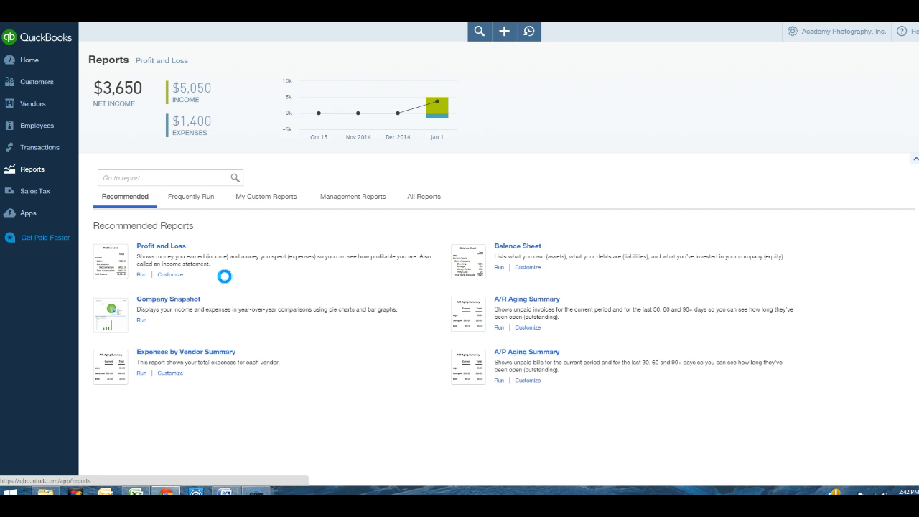
click(516, 143)
click(19, 59)
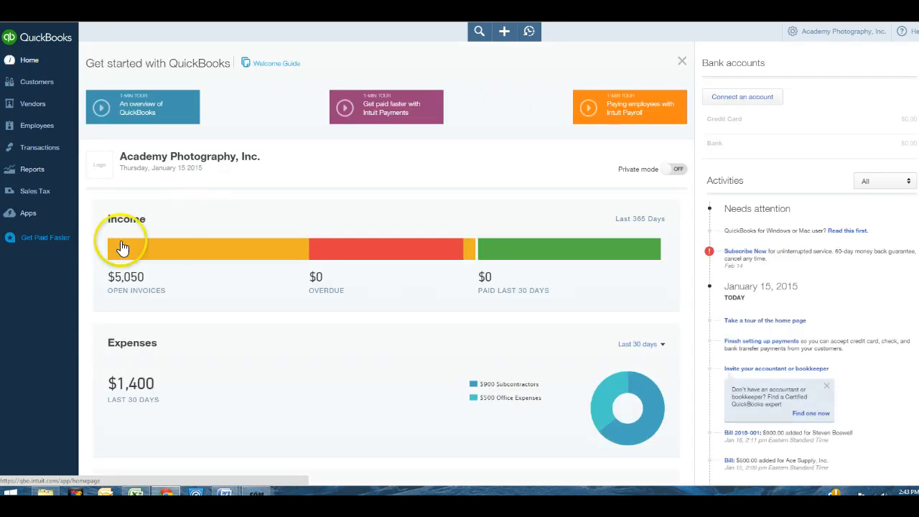
click(50, 219)
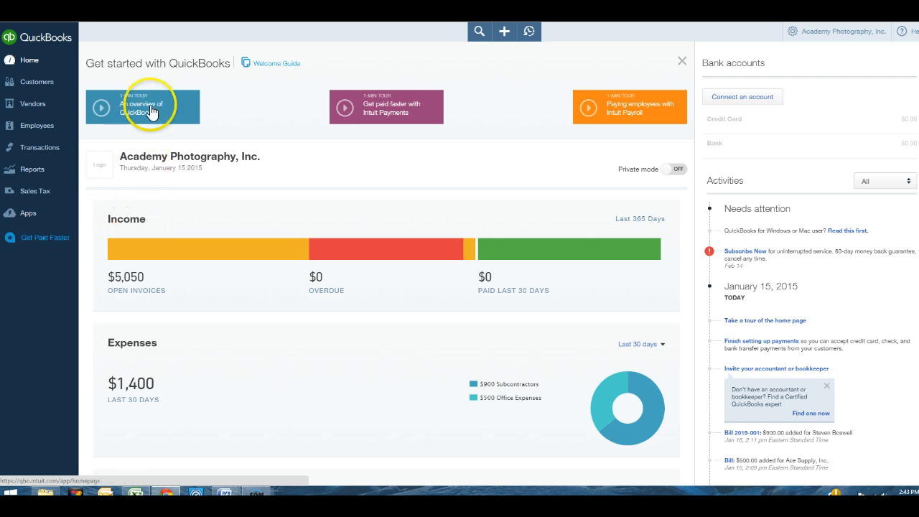
Open the Customers page
click(38, 86)
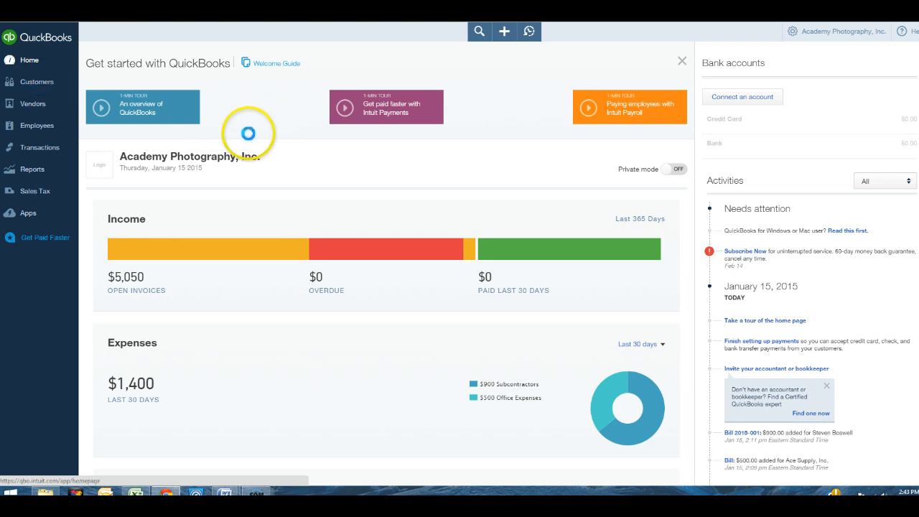